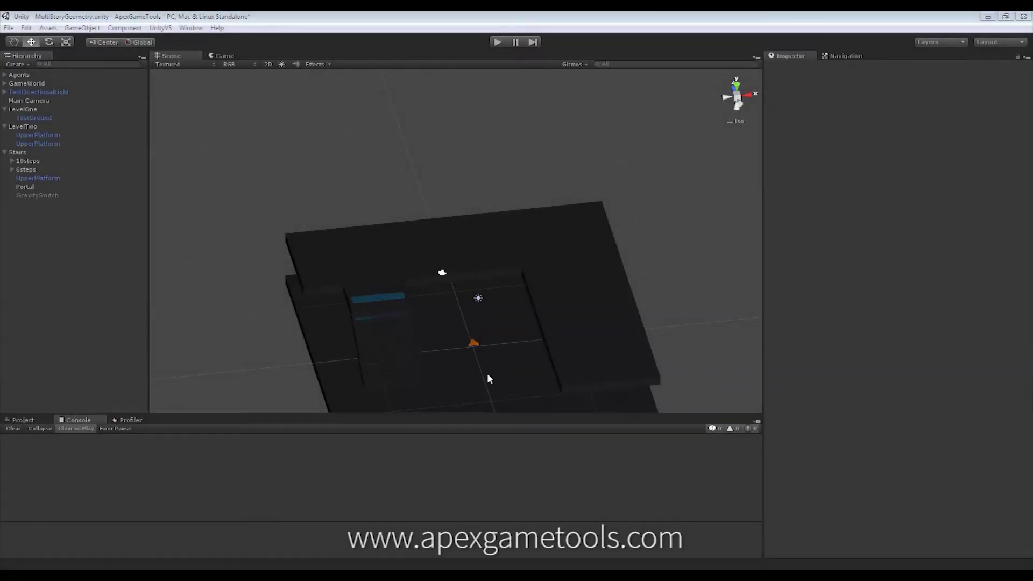
- Compare LevelOne's grid with LevelTwo's 16 × 16 grid (cell size 2, upper boundary 10)
alt+drag(488, 378, 554, 309)
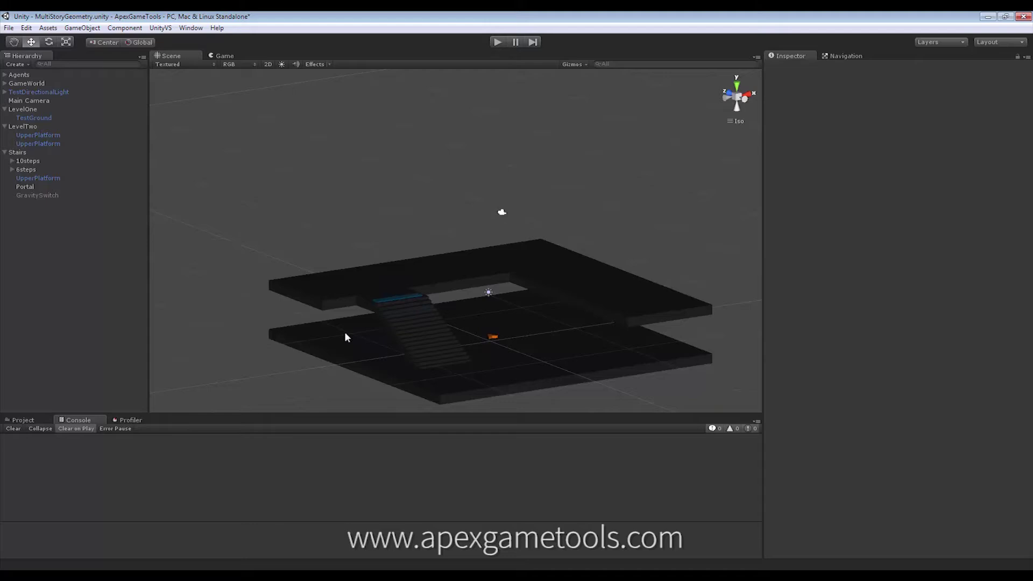
alt+drag(346, 334, 405, 328)
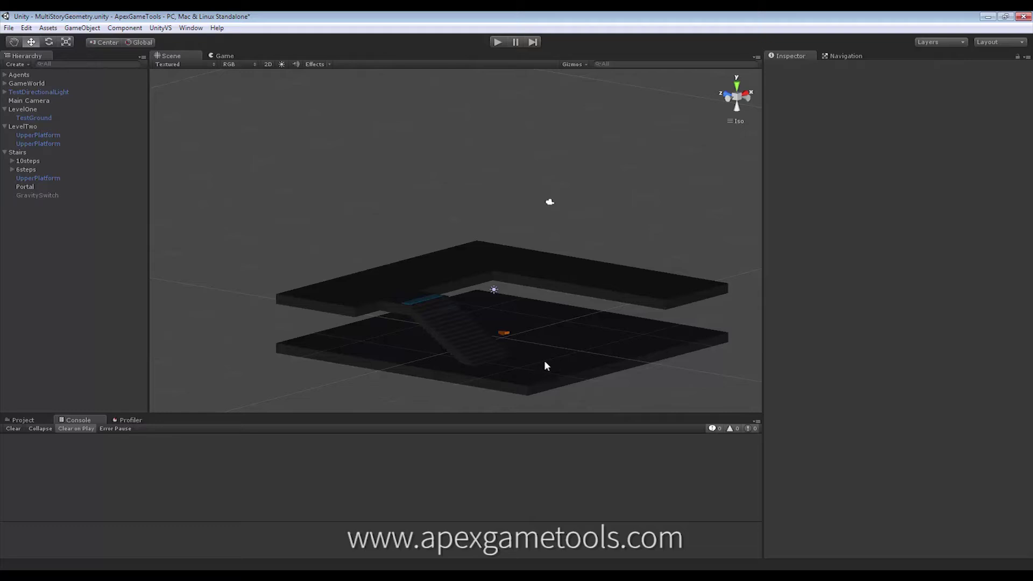
click(25, 110)
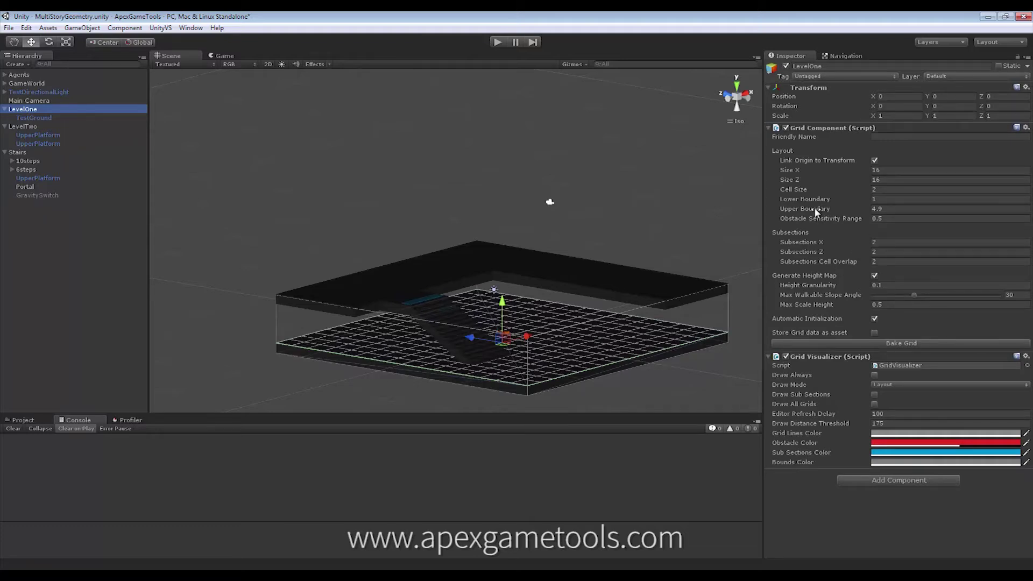
mouse_move(817, 212)
click(32, 126)
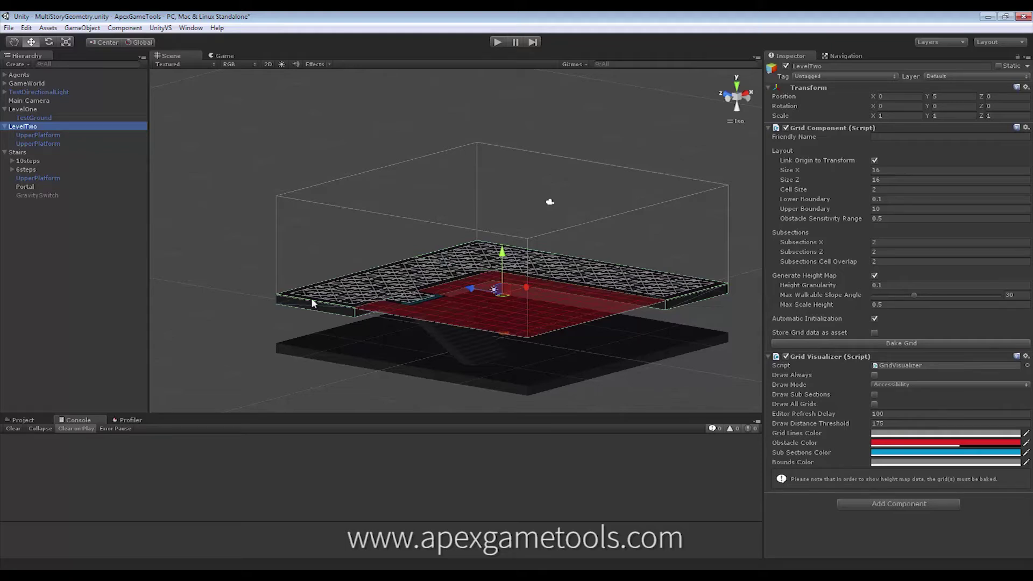
- Select the Connector Portal and view its two blue stair-end areas from above, then deselect
click(25, 186)
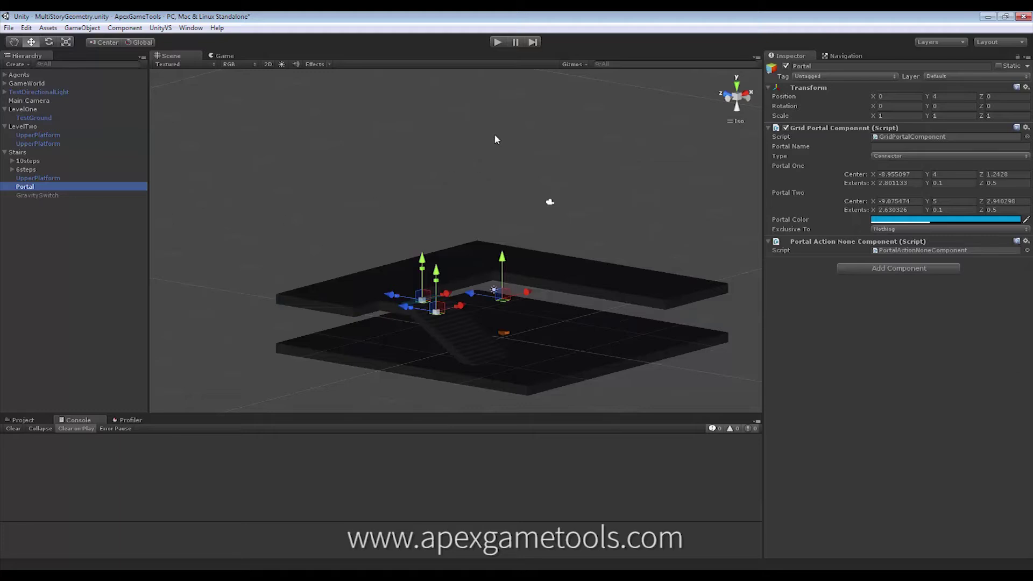
alt+drag(496, 138, 347, 345)
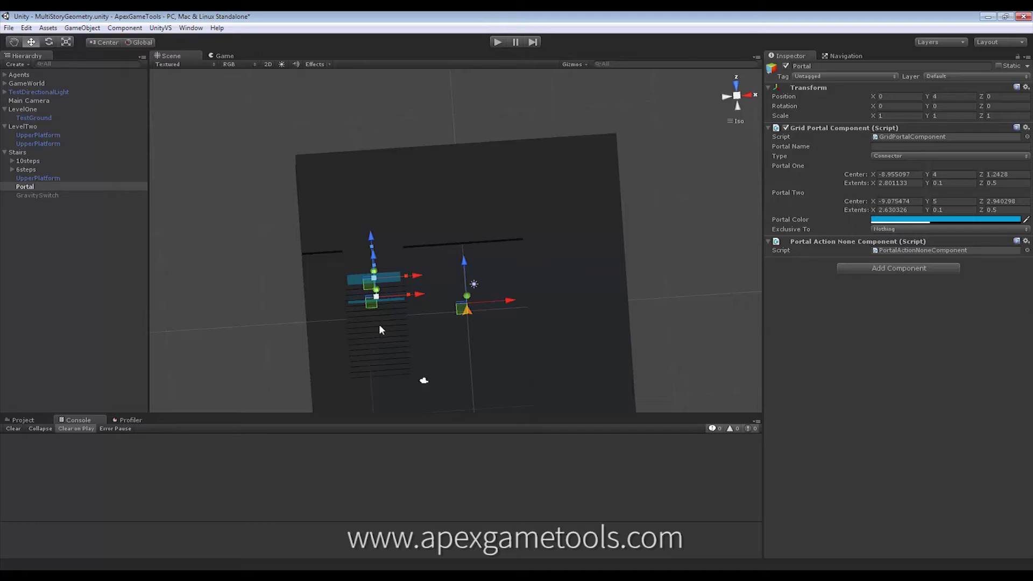
click(259, 324)
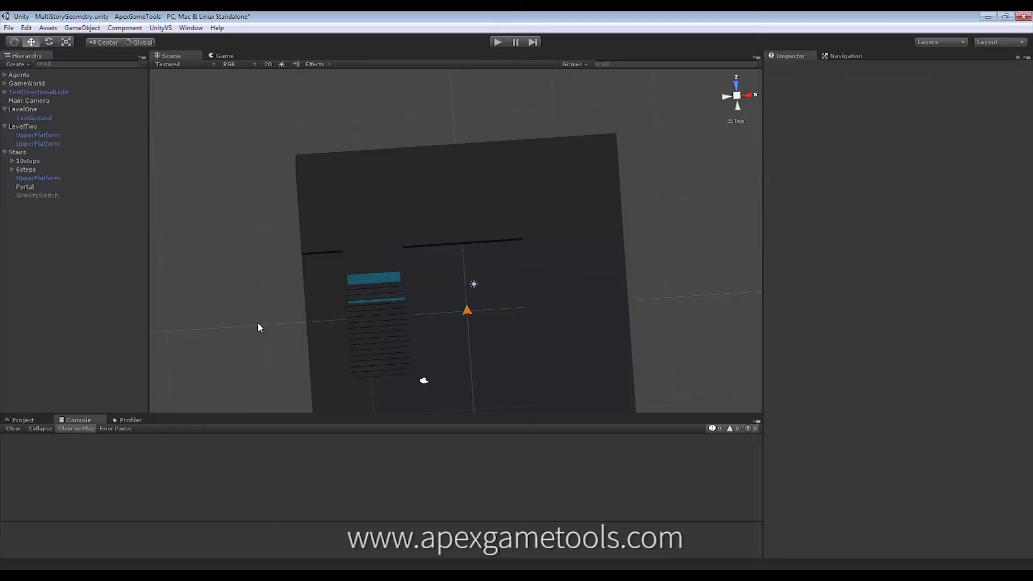
alt+drag(311, 349, 421, 174)
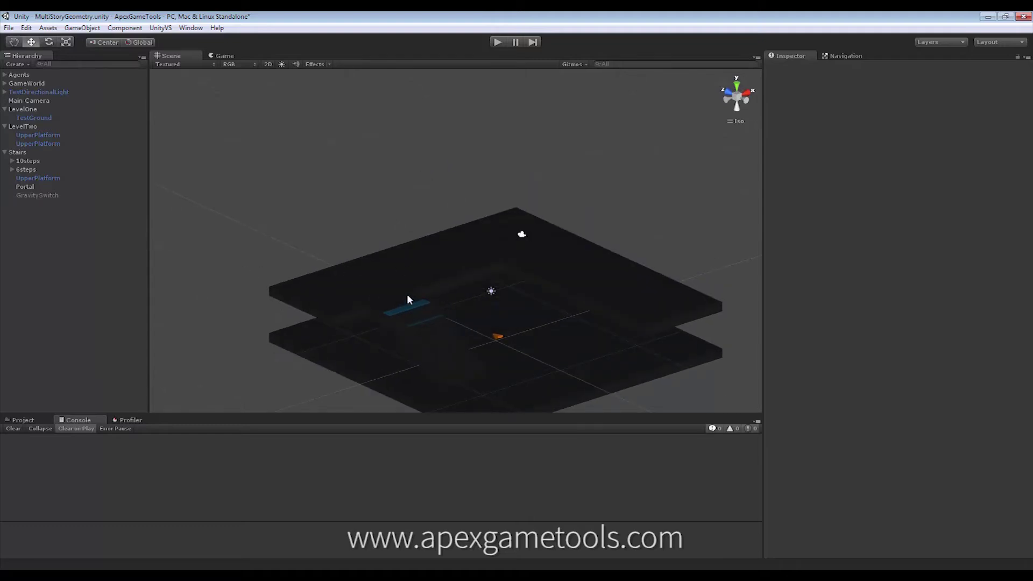
- Play the scene, select the orange agent, and order it to a spot on the floor
click(497, 42)
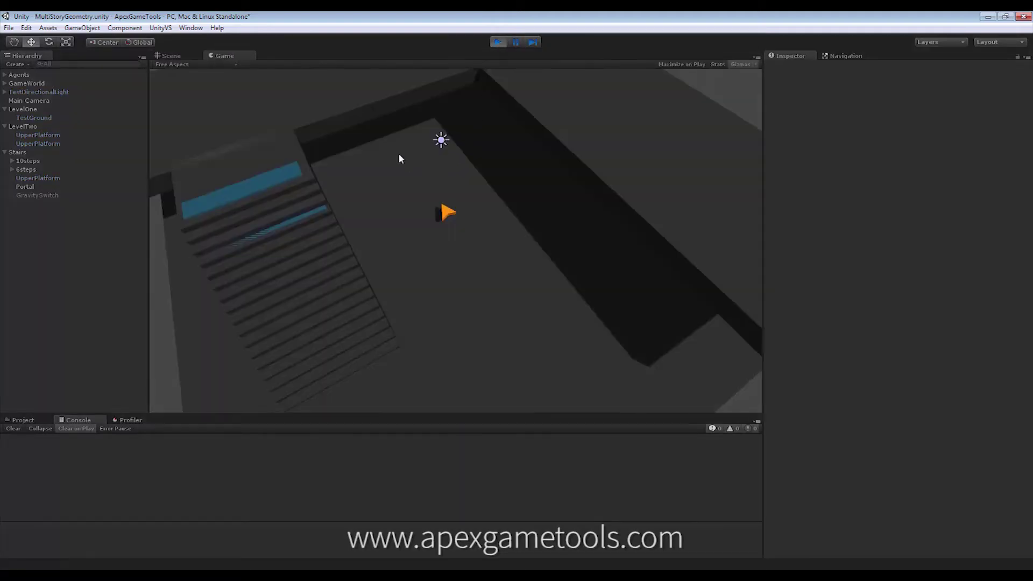
drag(399, 157, 544, 279)
right_click(451, 232)
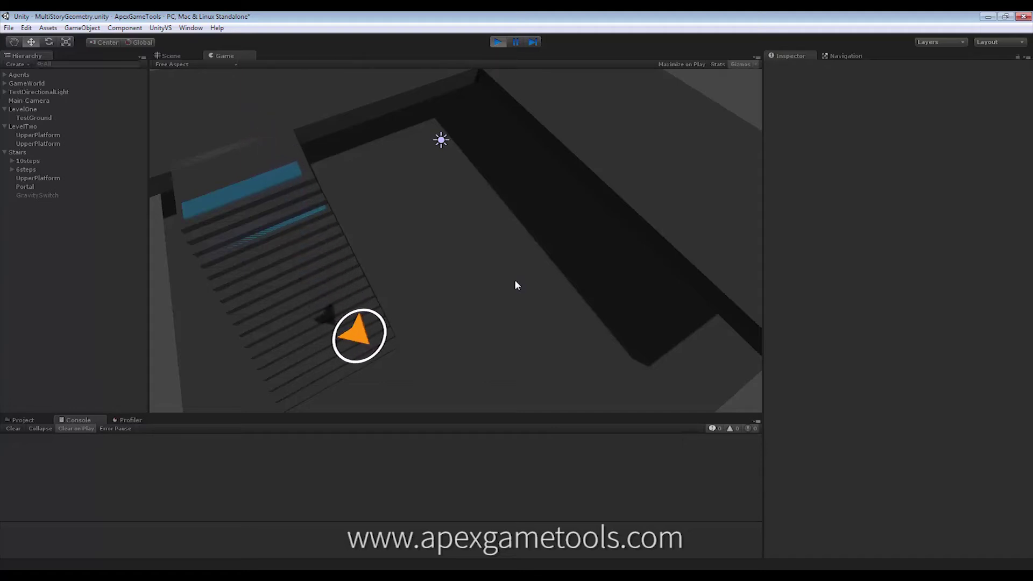
click(180, 55)
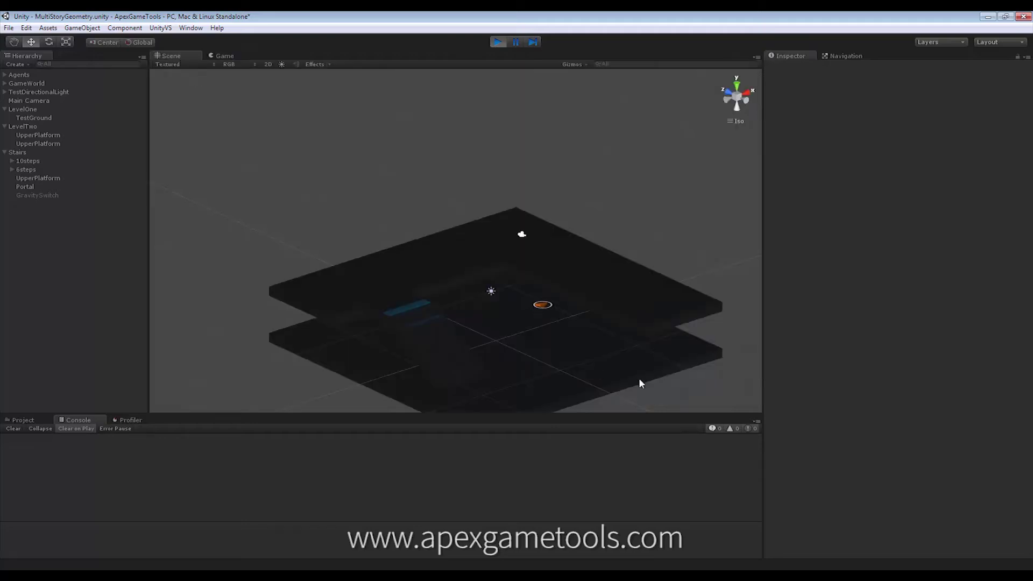
alt+drag(639, 382, 614, 359)
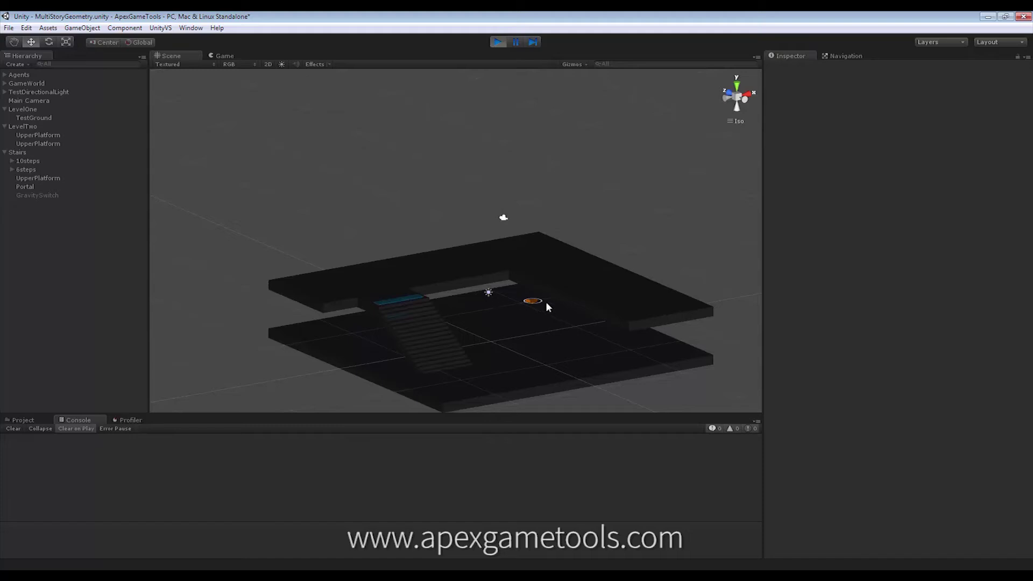
alt+drag(639, 249, 560, 237)
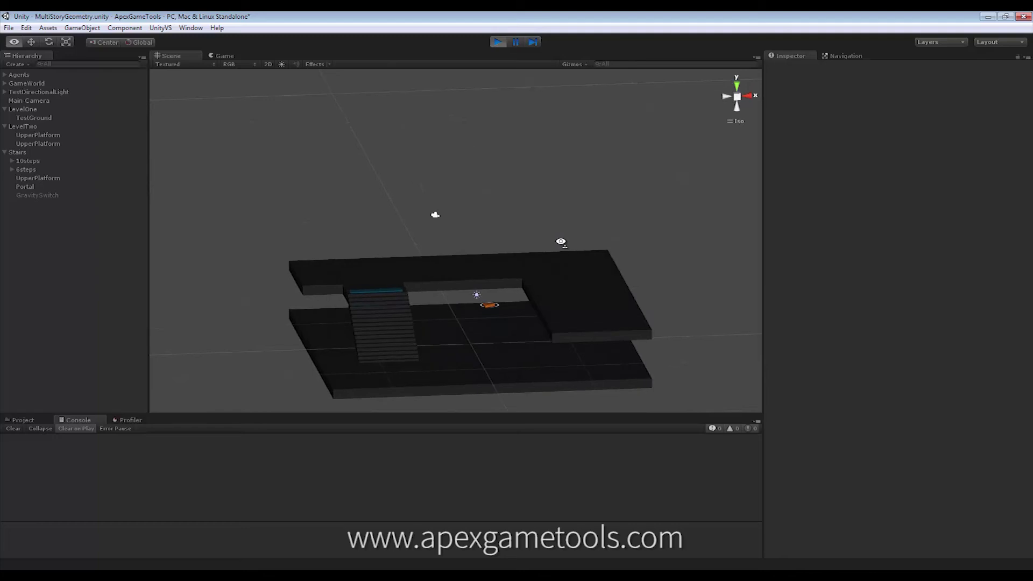
- Expand the Agents group and select TestAgent1 to show its components
click(24, 74)
click(5, 76)
click(28, 84)
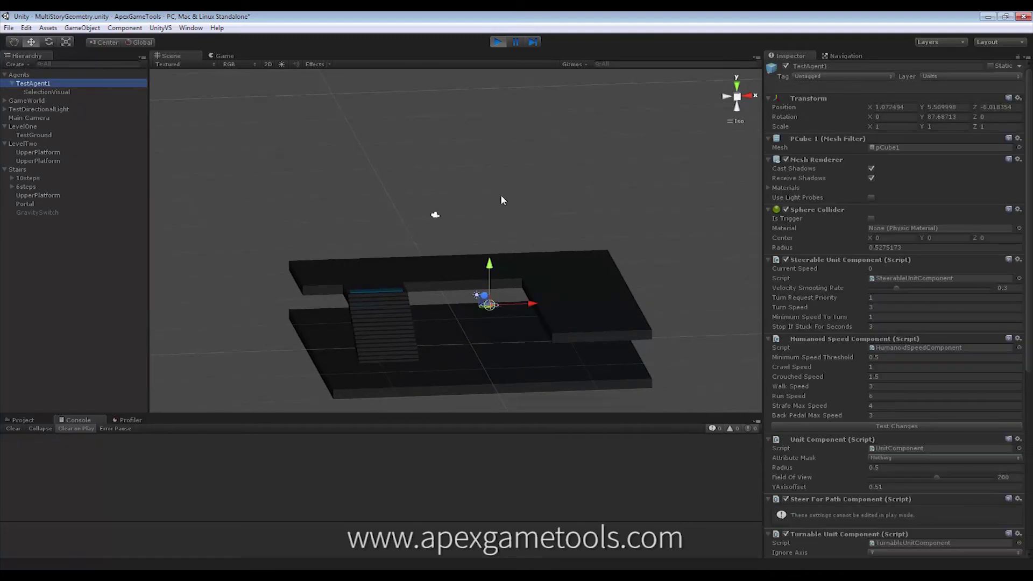
drag(1029, 197, 1029, 374)
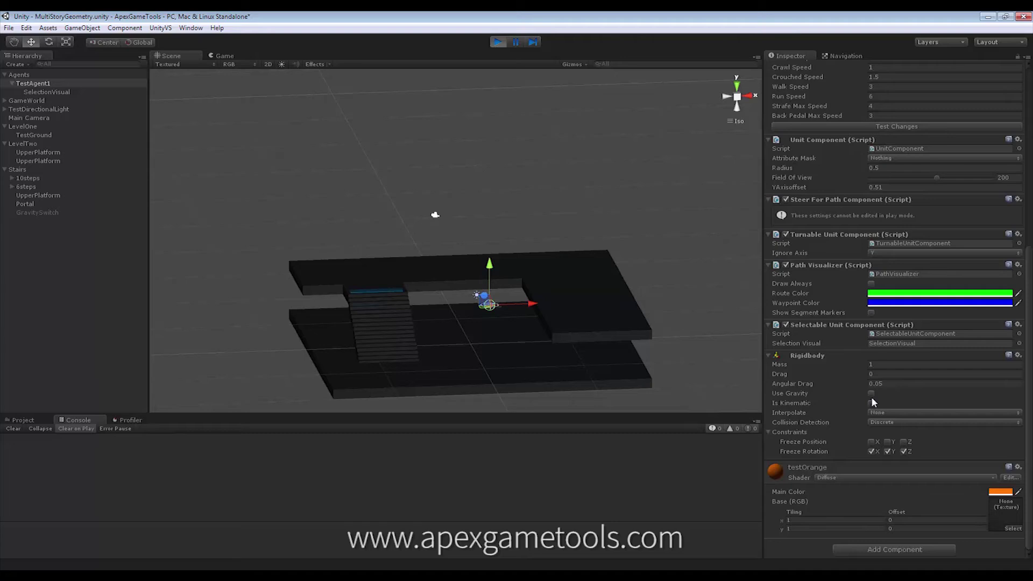
- Stop play, enable Use Gravity on the Rigidbody, and restart the scene with Ctrl+P
click(499, 41)
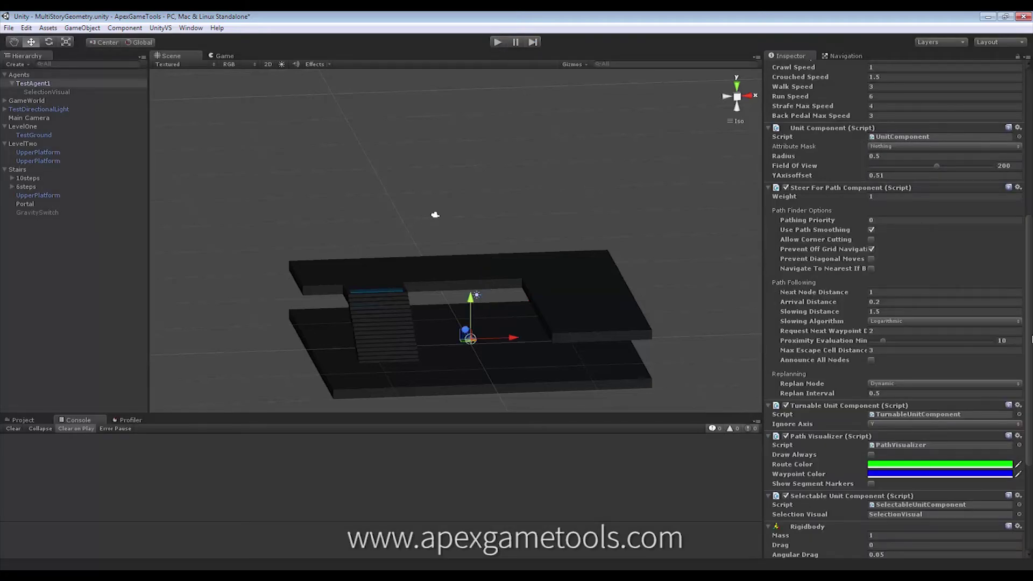
scroll(915, 431, down, 5)
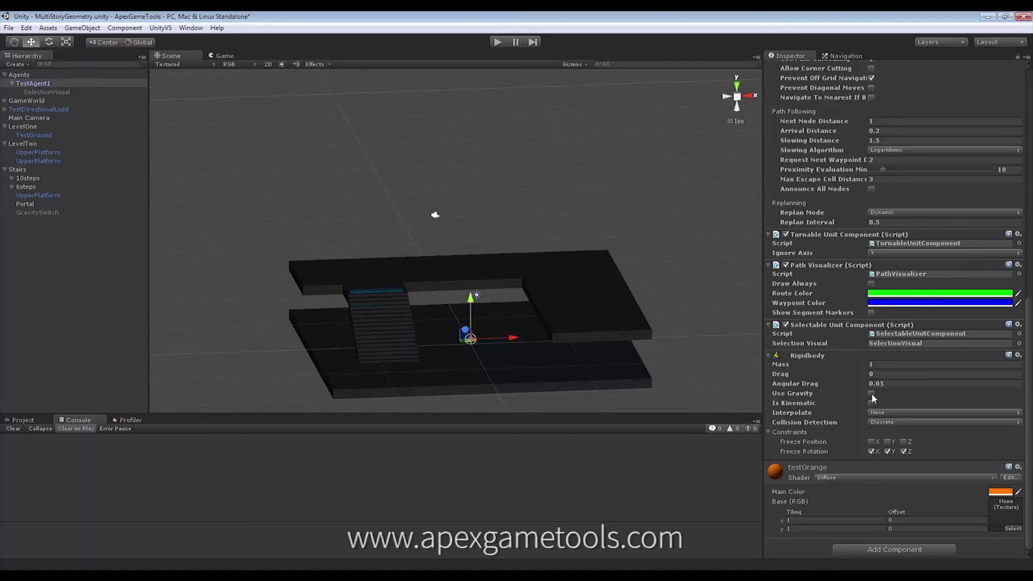
click(871, 393)
key(ctrl+p)
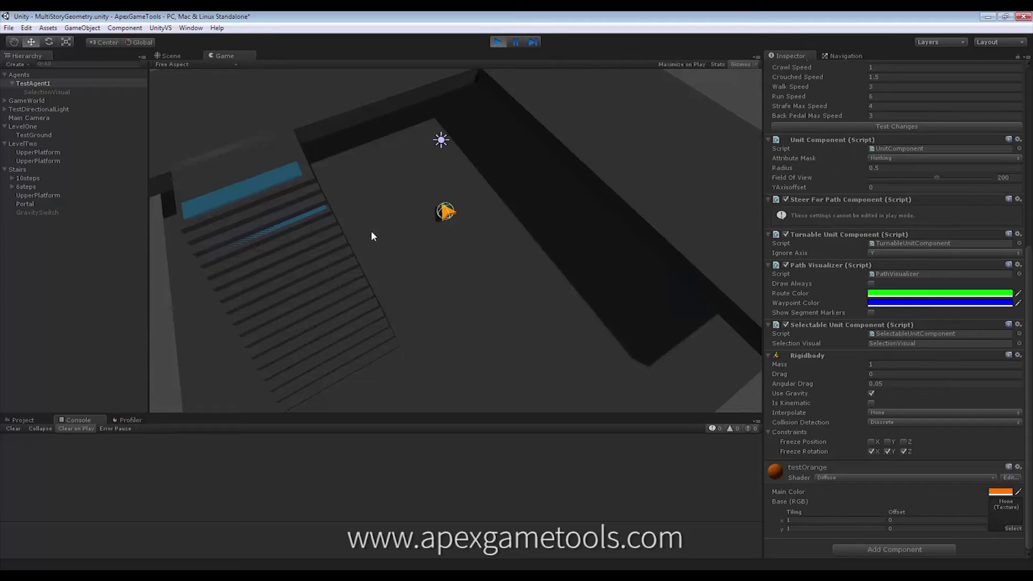
- Select TestAgent1 and path it down the stairs to the lower floor, then stop play
drag(394, 156, 531, 291)
right_click(208, 119)
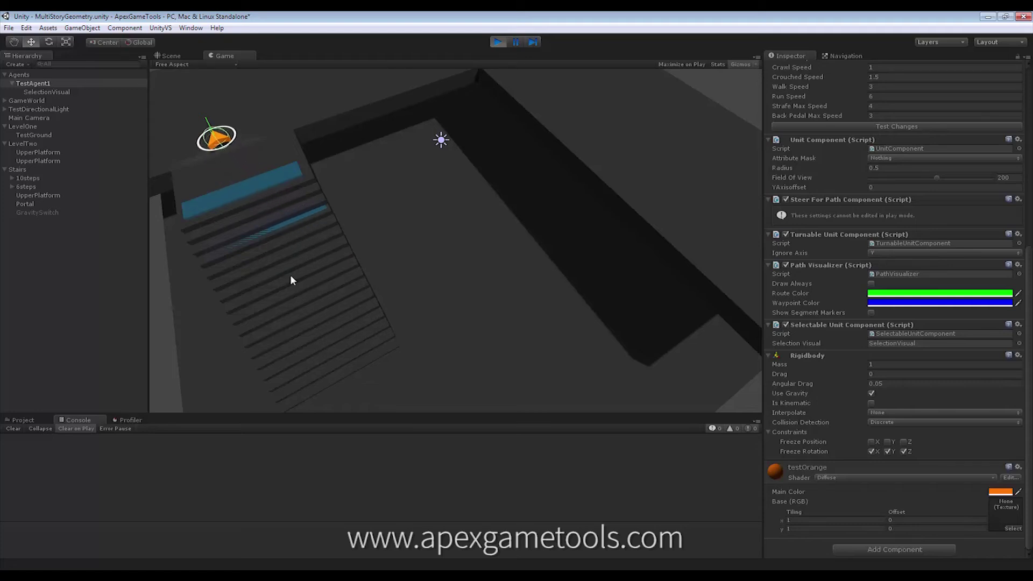
right_click(509, 325)
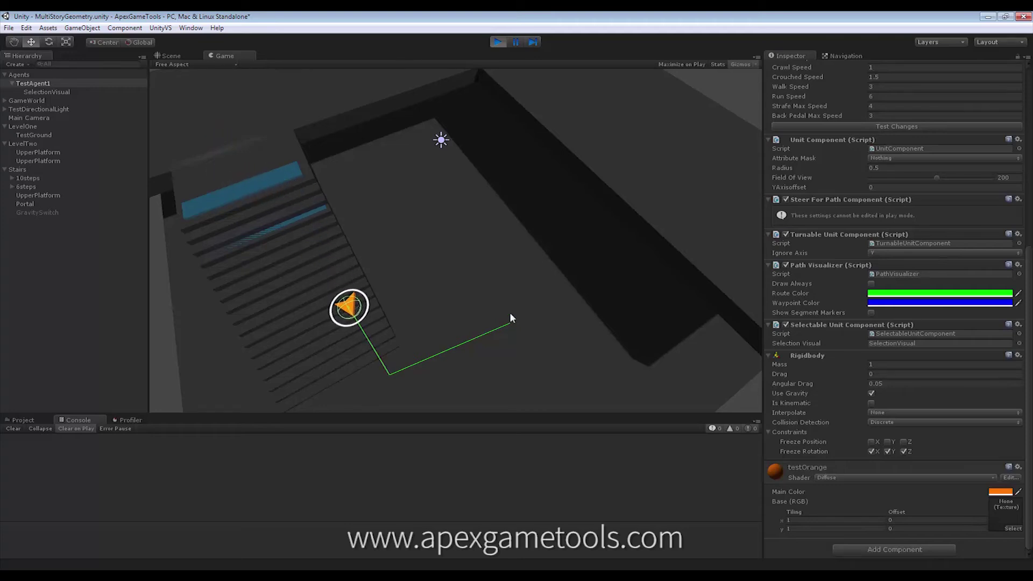
click(498, 43)
alt+drag(361, 226, 491, 195)
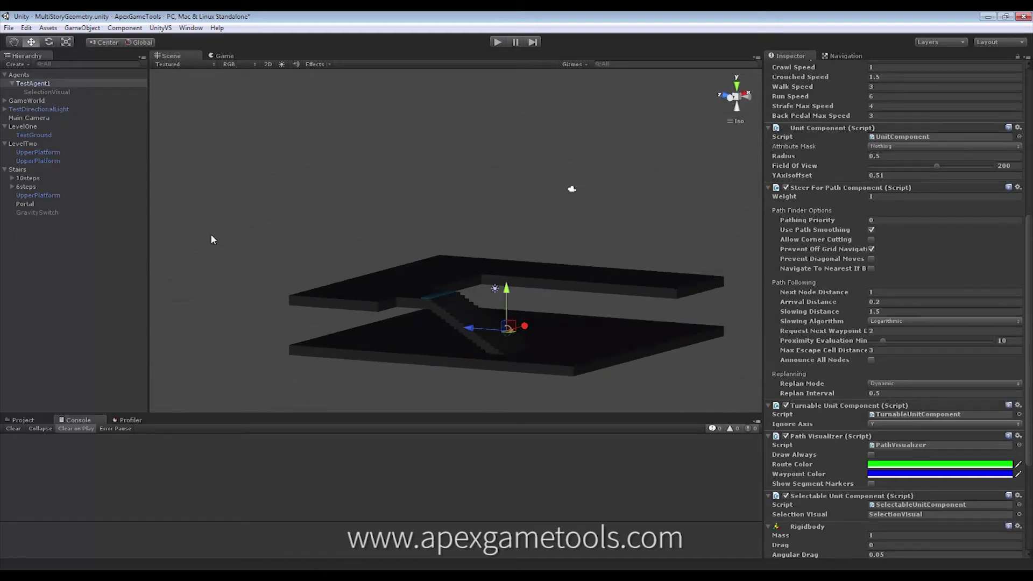
- Activate GravitySwitch (6 × 1 × 10 trigger, Gravity Height 4) and reselect TestAgent1
click(38, 212)
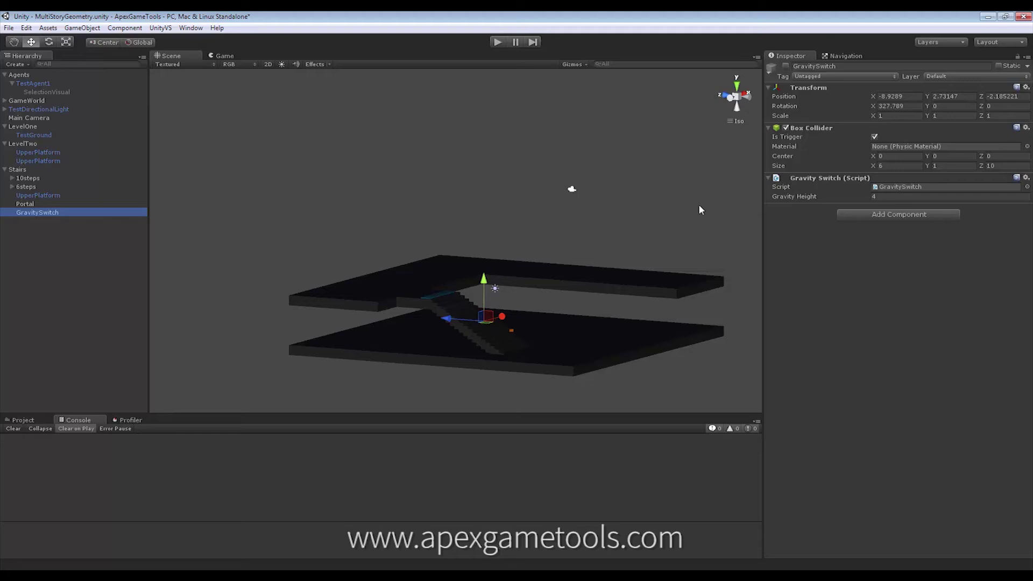
click(786, 65)
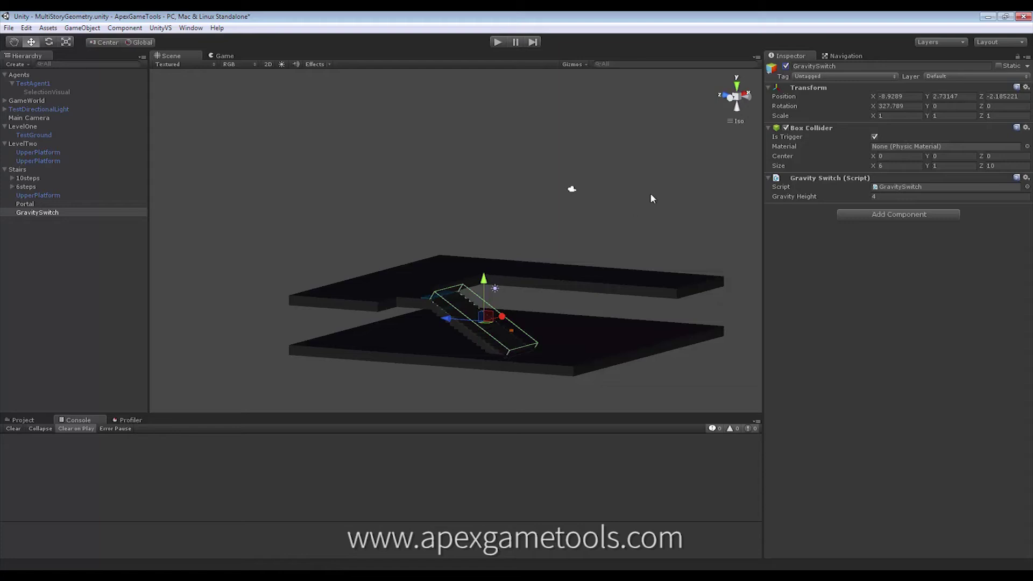
alt+drag(662, 199, 547, 215)
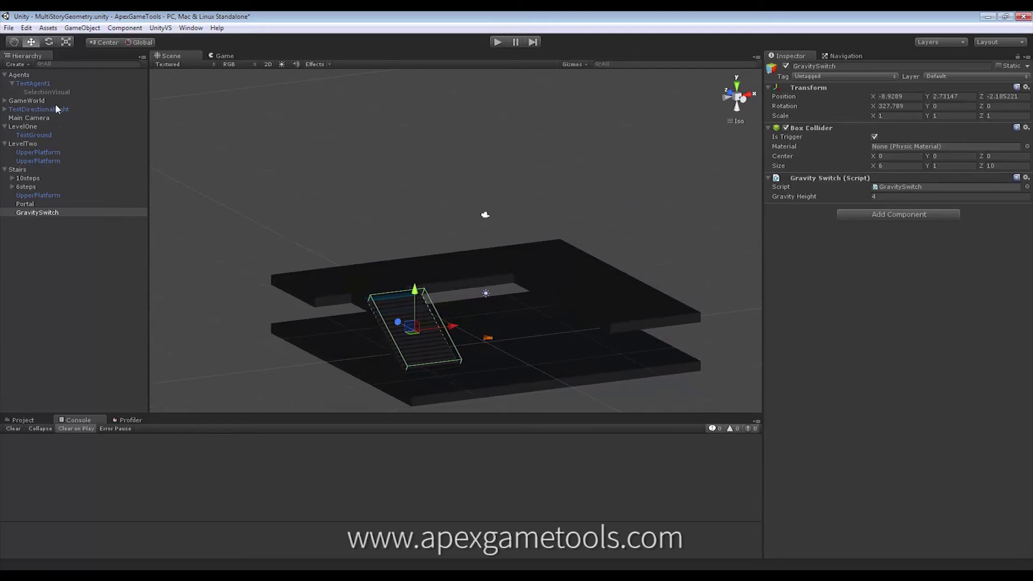
click(34, 85)
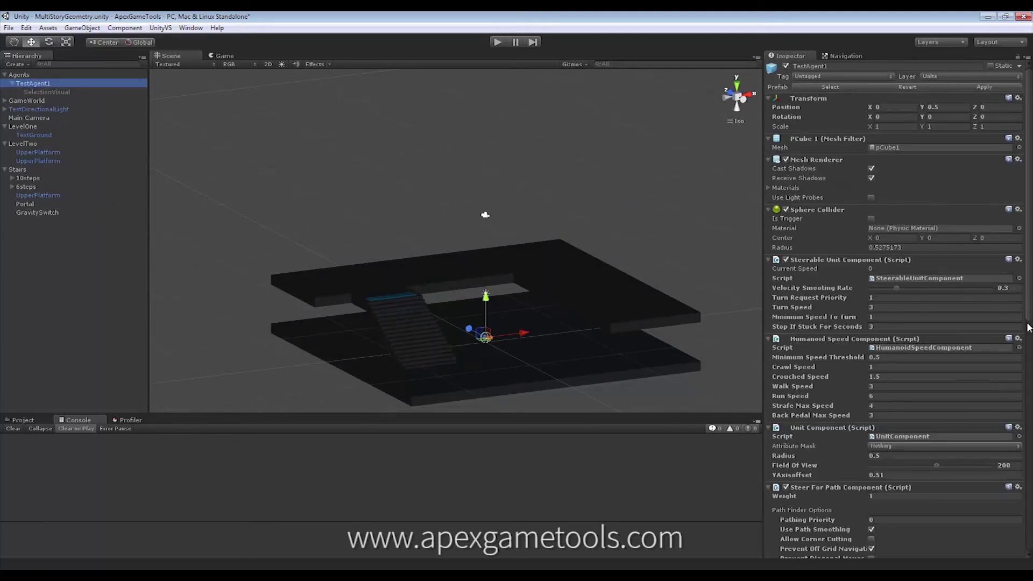
drag(1029, 328, 1030, 546)
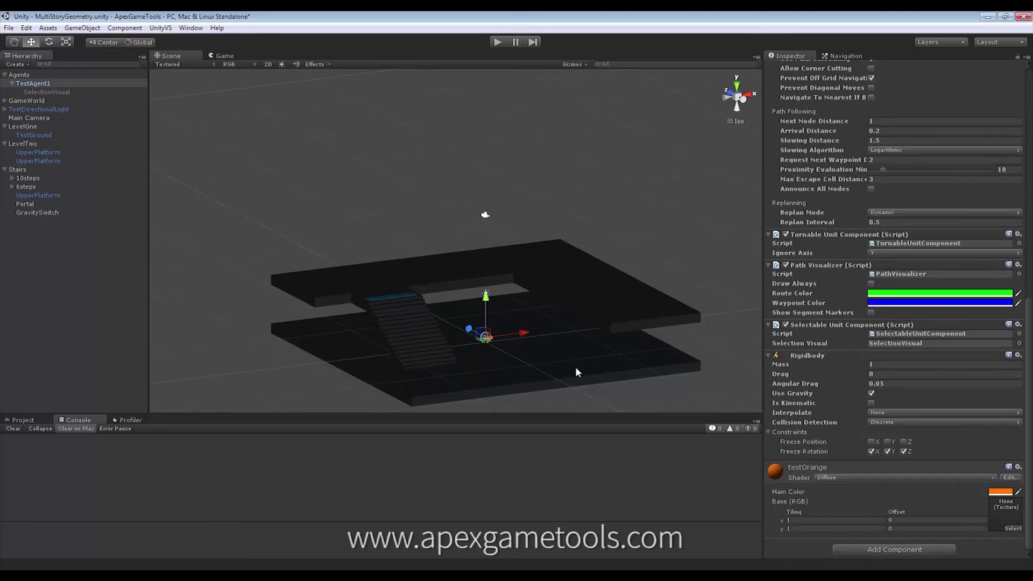
- Play, select the orange agent, and walk it from the stair top to the lower floor
click(498, 45)
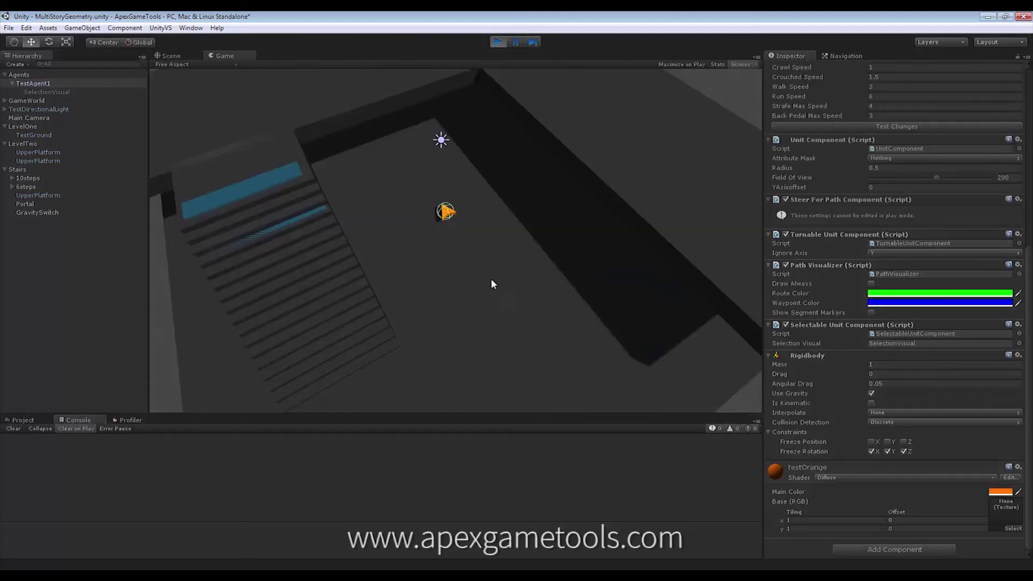
drag(406, 183, 518, 342)
right_click(238, 118)
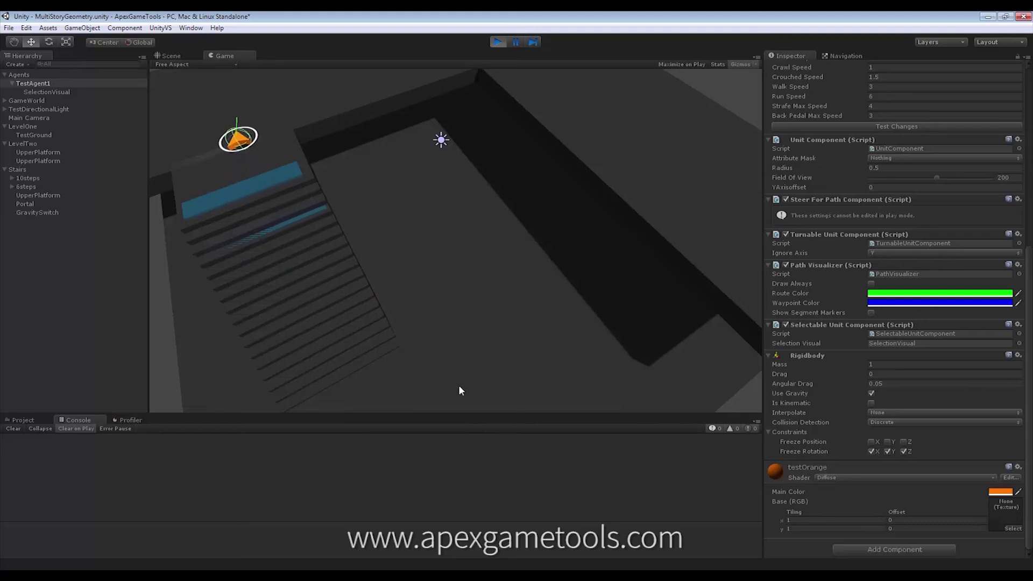
right_click(534, 373)
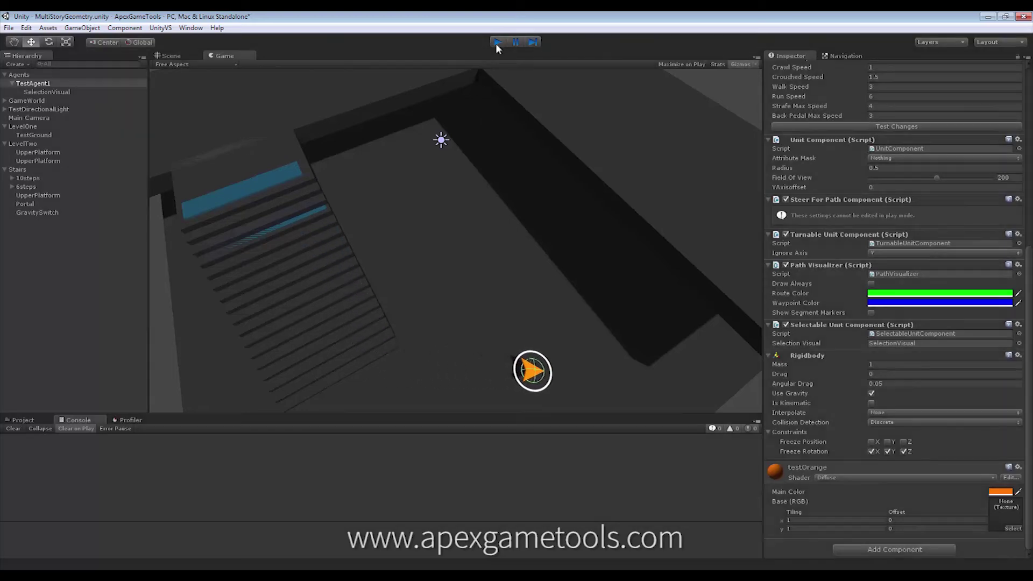
- Untick Use Gravity on the Rigidbody and re-test pathing the agent down the stairs
click(497, 42)
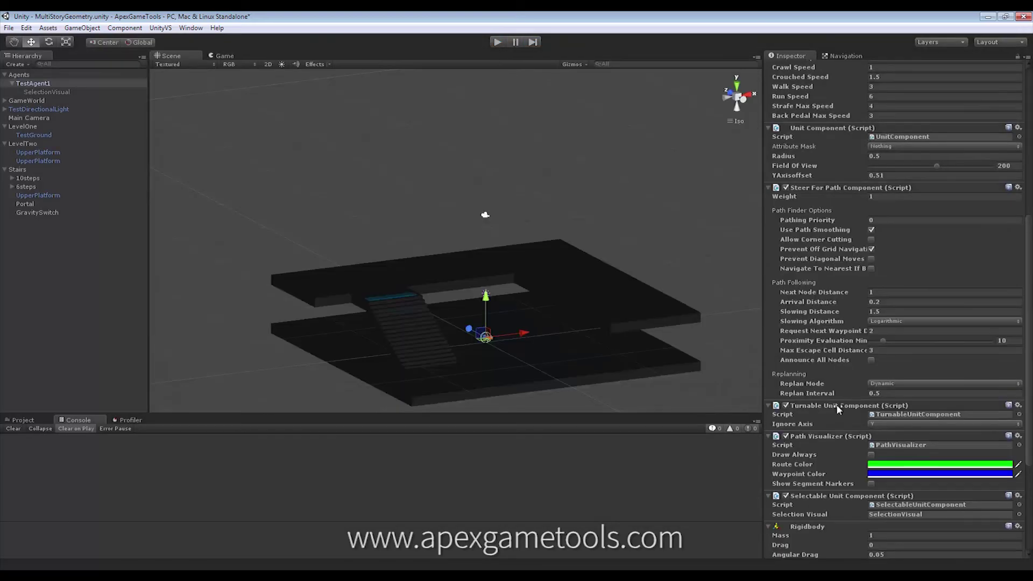
click(872, 393)
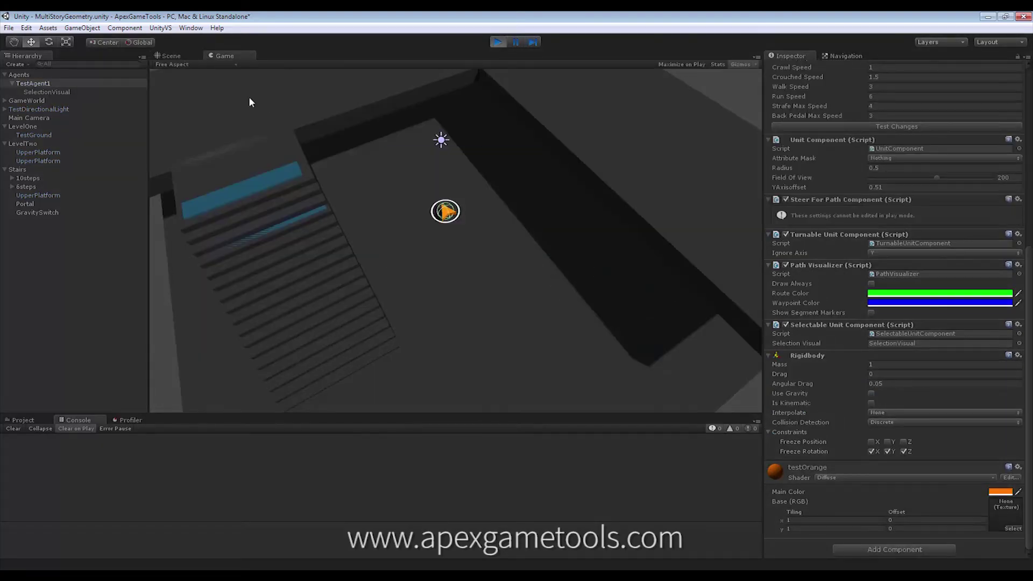
right_click(222, 90)
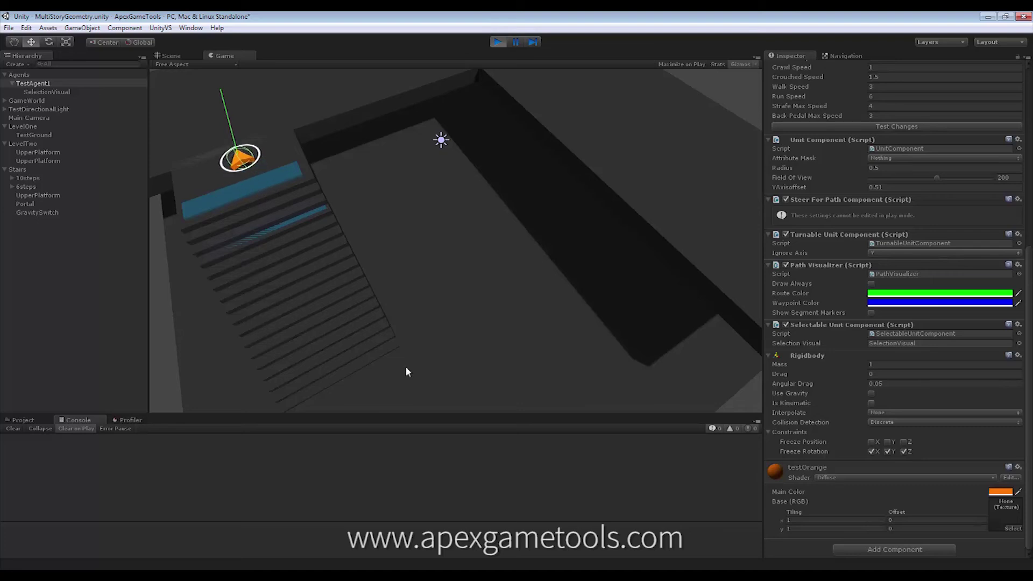
right_click(444, 377)
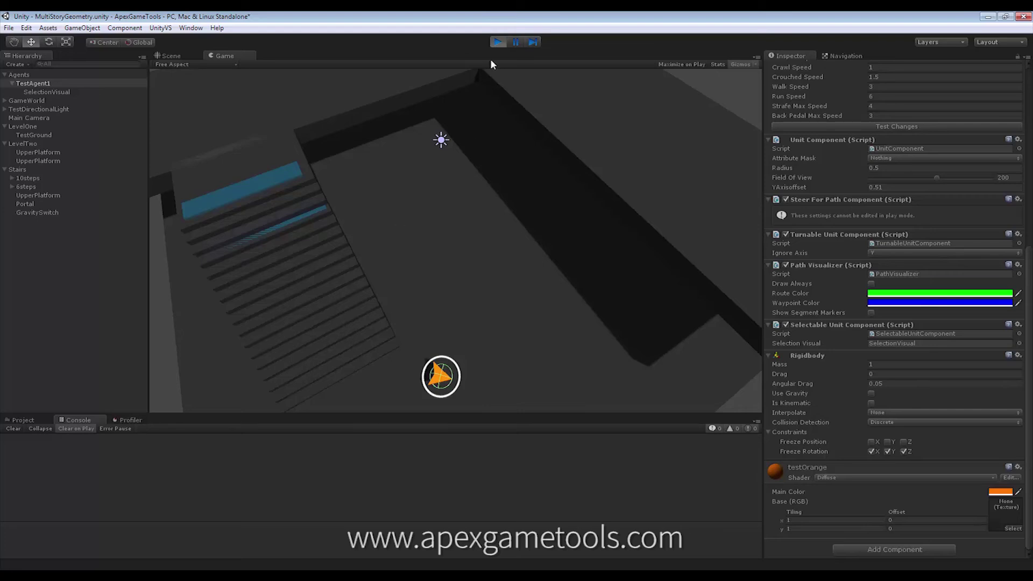
click(496, 43)
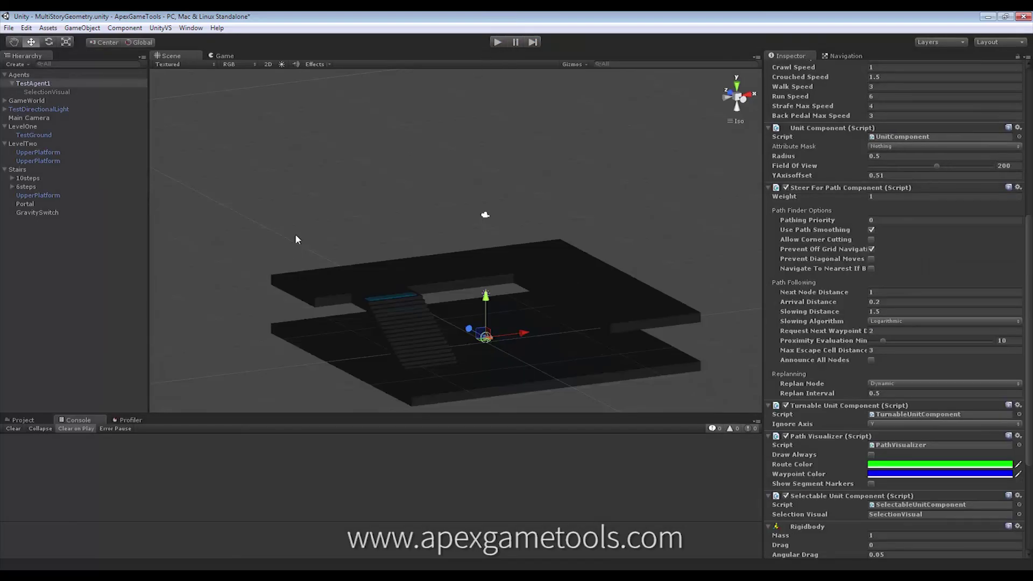
- Inspect GravitySwitch's box collider and open GravitySwitch.cs in Visual Studio
alt+drag(296, 238, 348, 224)
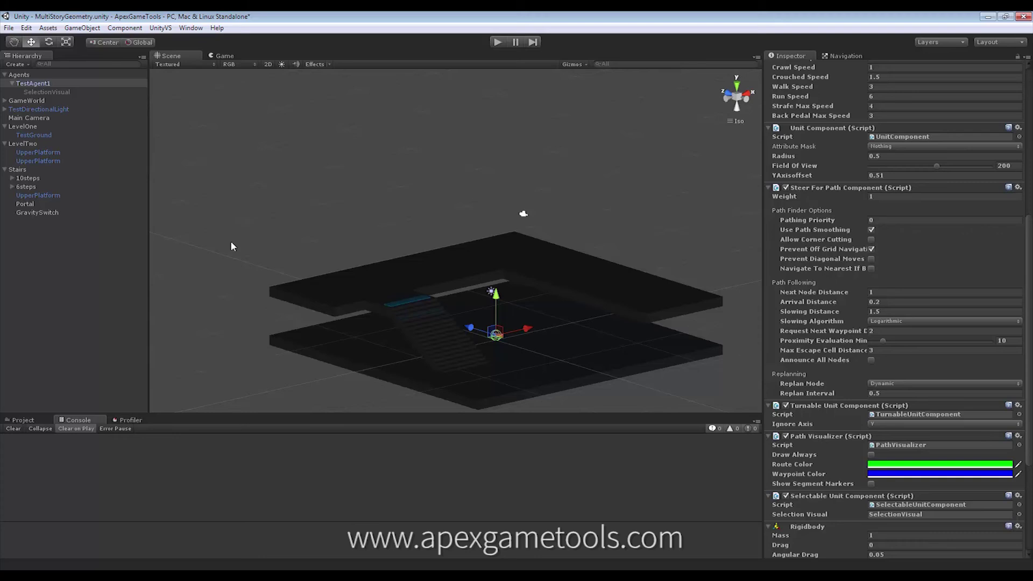
click(46, 213)
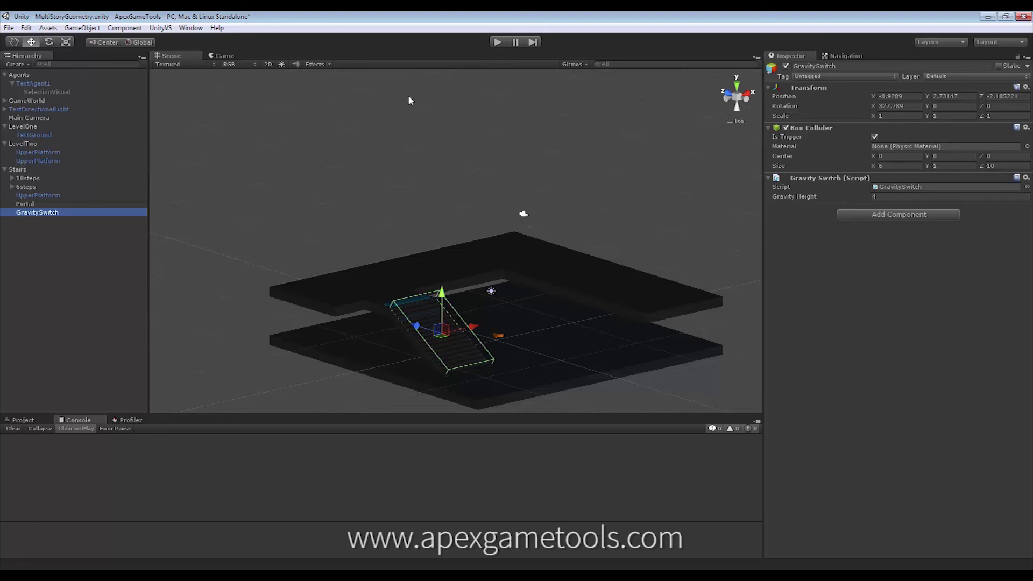
click(404, 575)
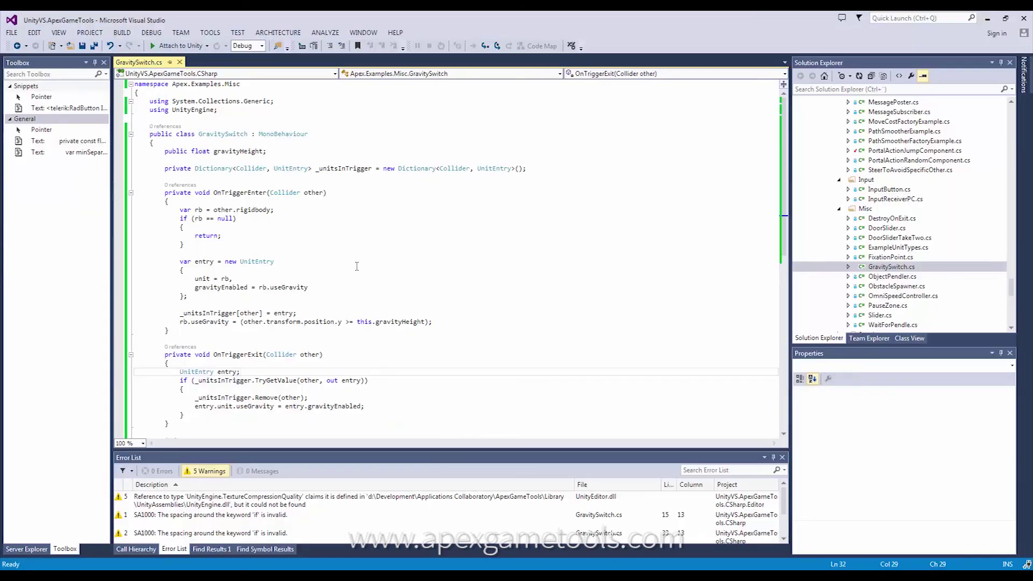
scroll(330, 248, down, 2)
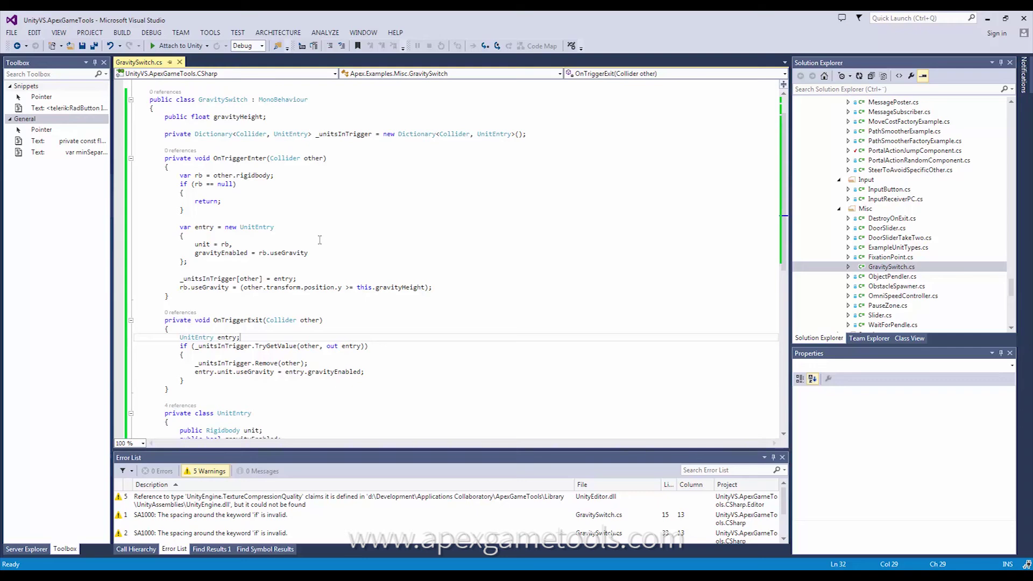
scroll(323, 232, down, 1)
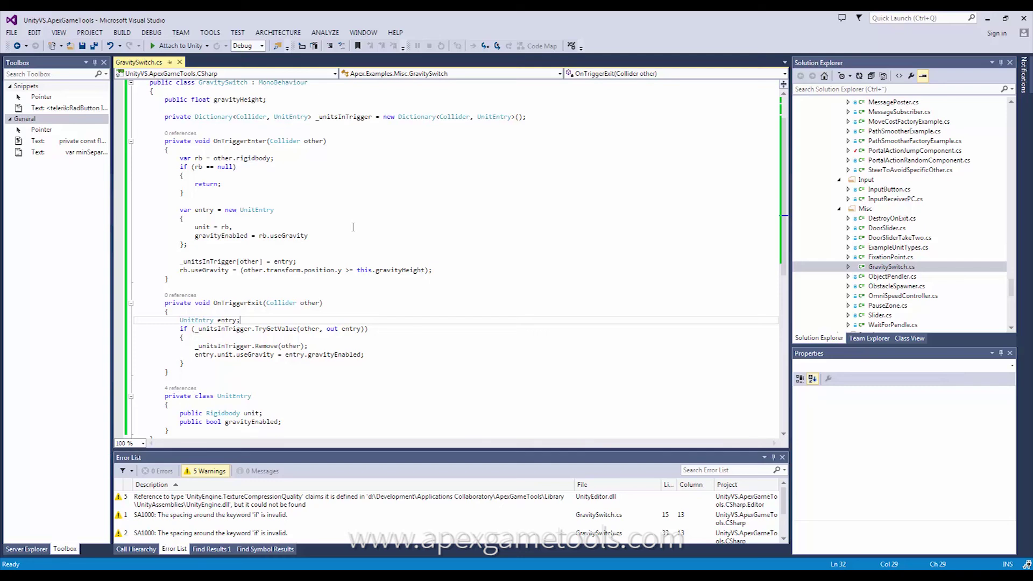
scroll(353, 227, down, 1)
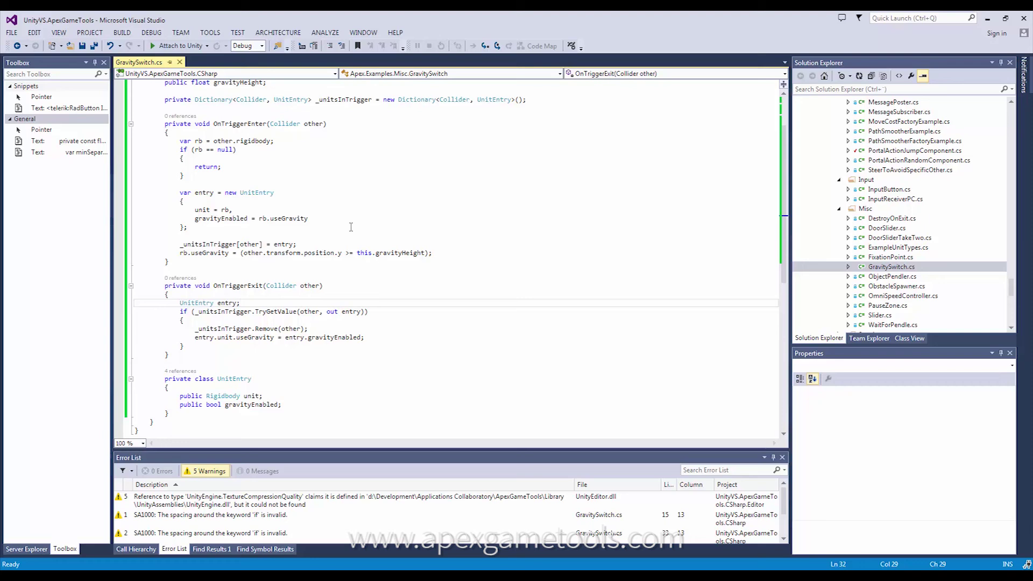
mouse_move(213, 256)
mouse_move(259, 340)
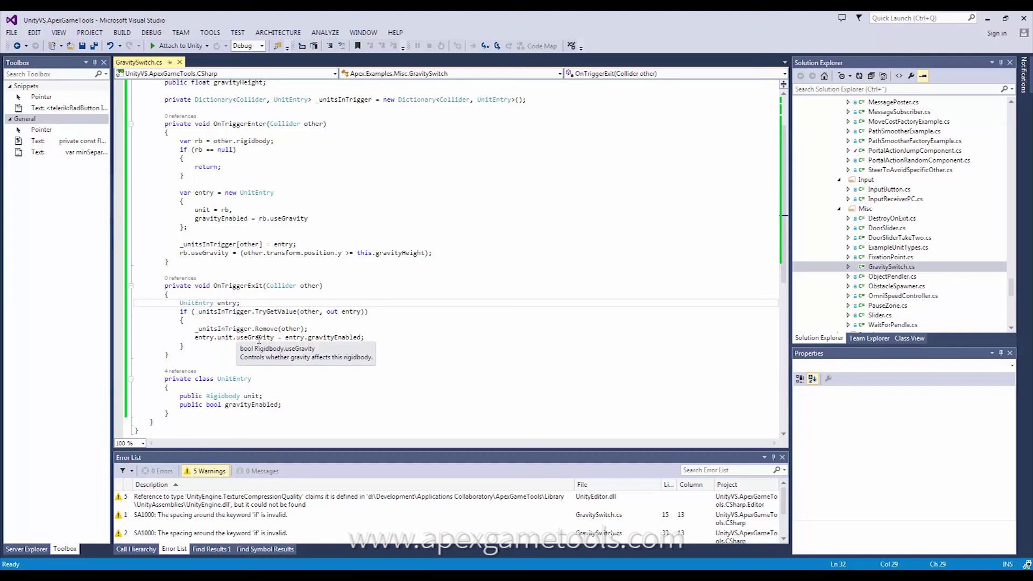
scroll(447, 284, up, 2)
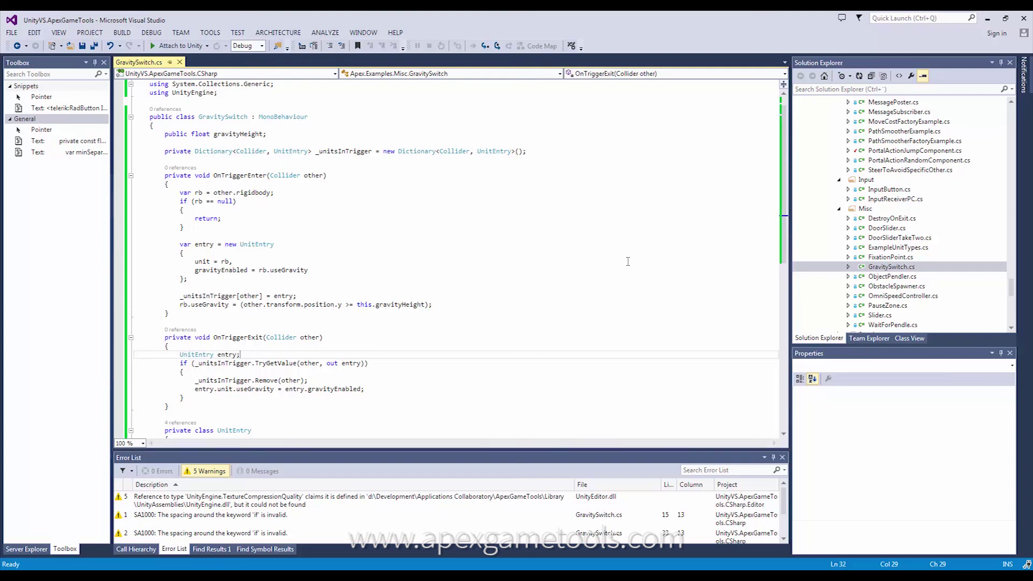
scroll(628, 262, up, 1)
scroll(628, 262, down, 1)
- Back in Unity, select TestGround, the 32 × 1 × 32 Terrain-layer lower floor
key(alt+Tab)
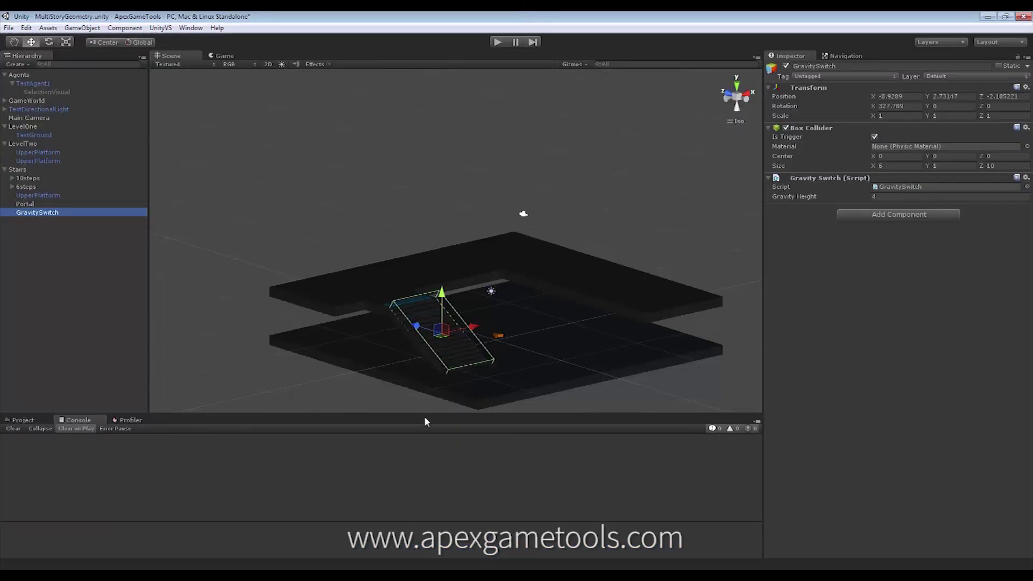
click(495, 317)
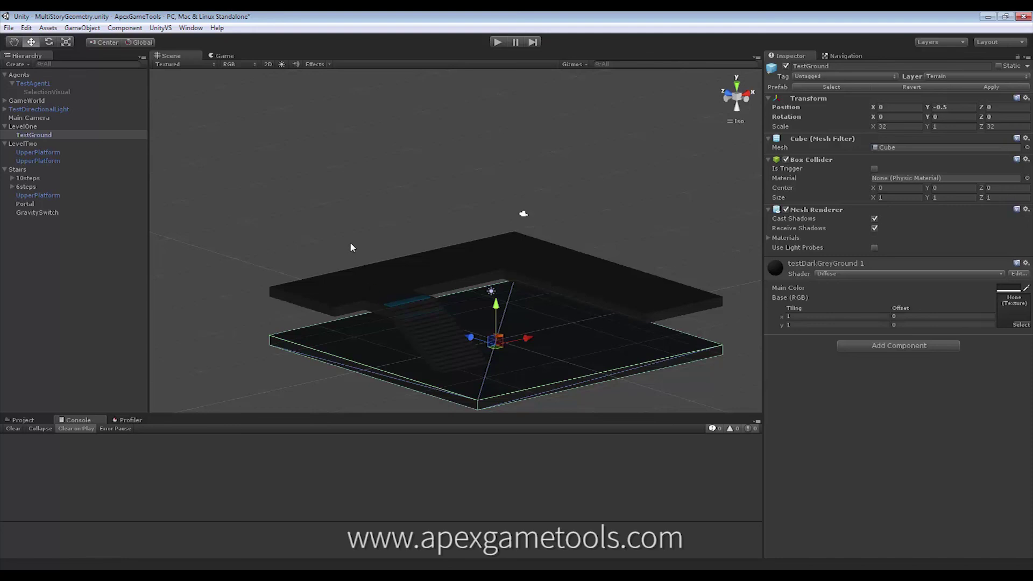
alt+drag(341, 231, 404, 255)
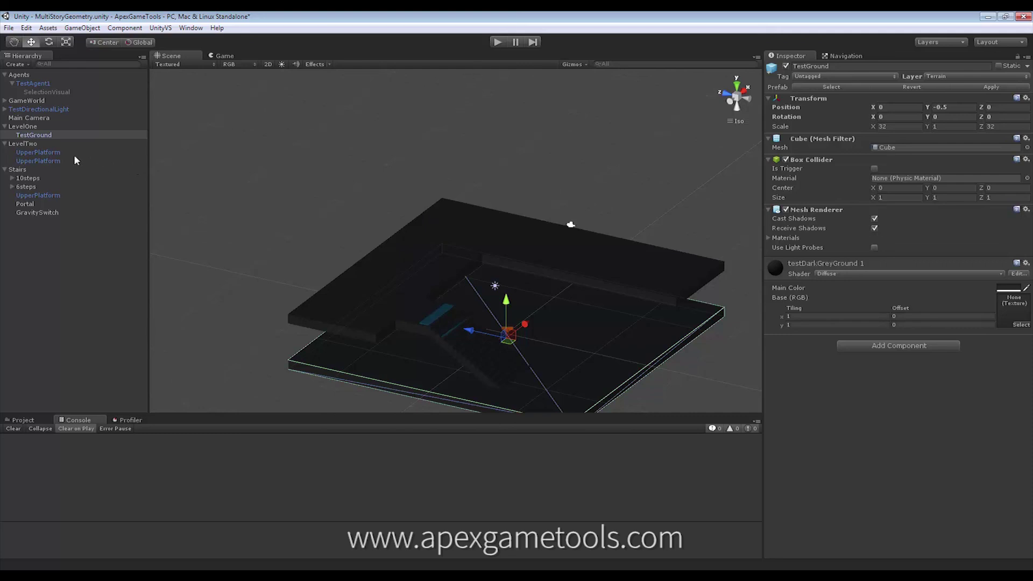
- Enter play mode and set LevelOne's Grid Visualizer Draw Mode to Accessibility
click(498, 42)
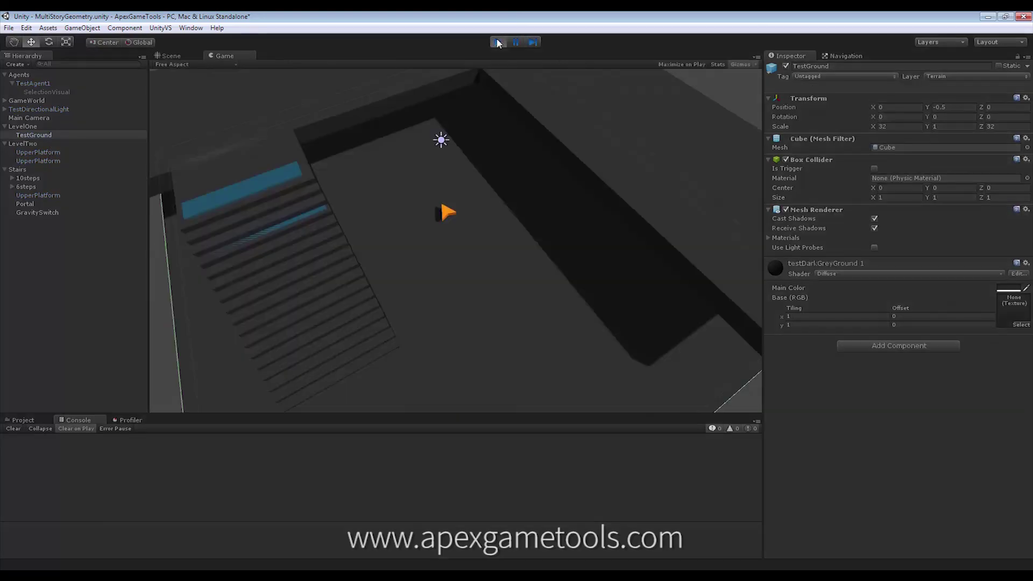
click(22, 126)
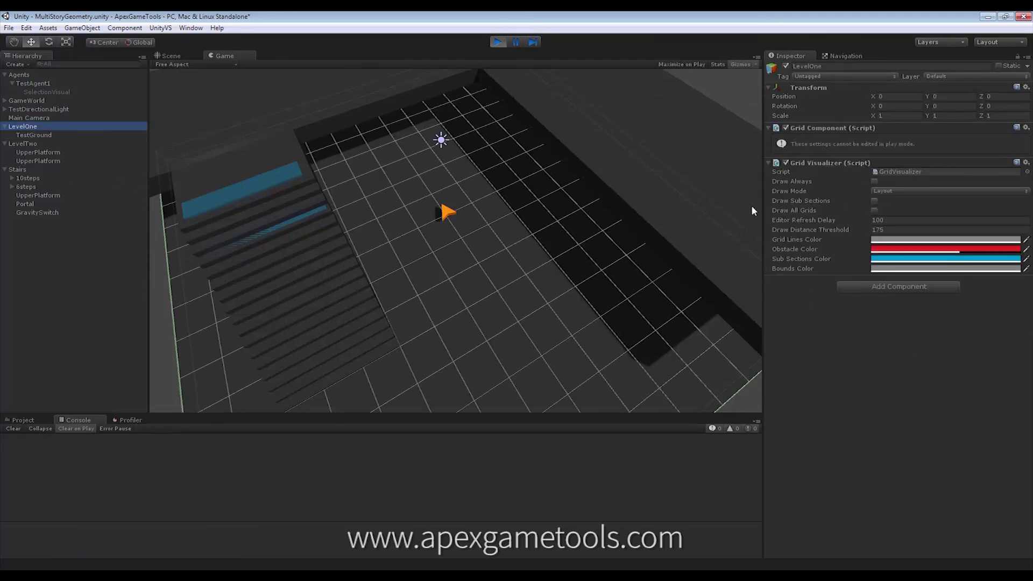
click(890, 190)
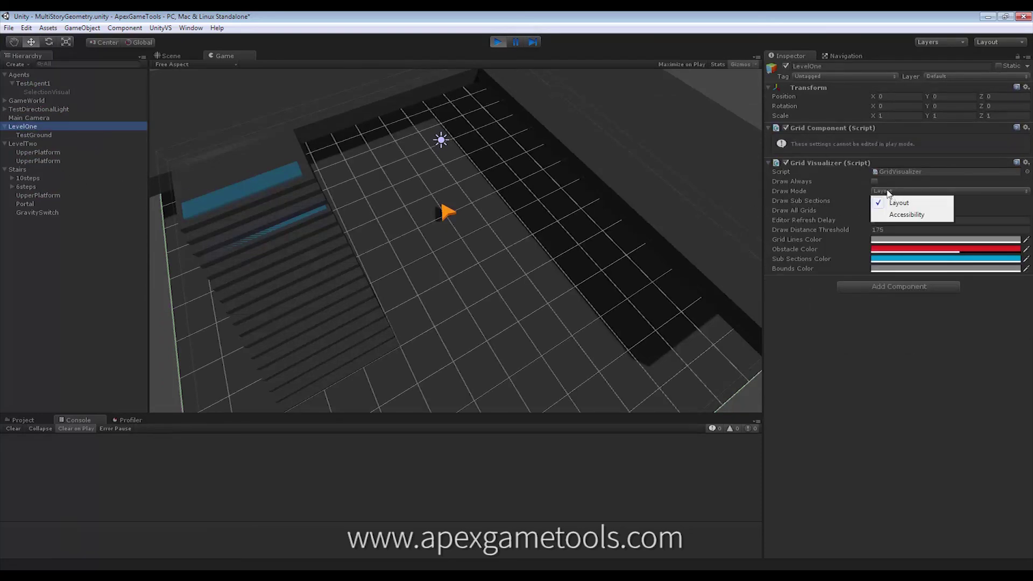
click(902, 216)
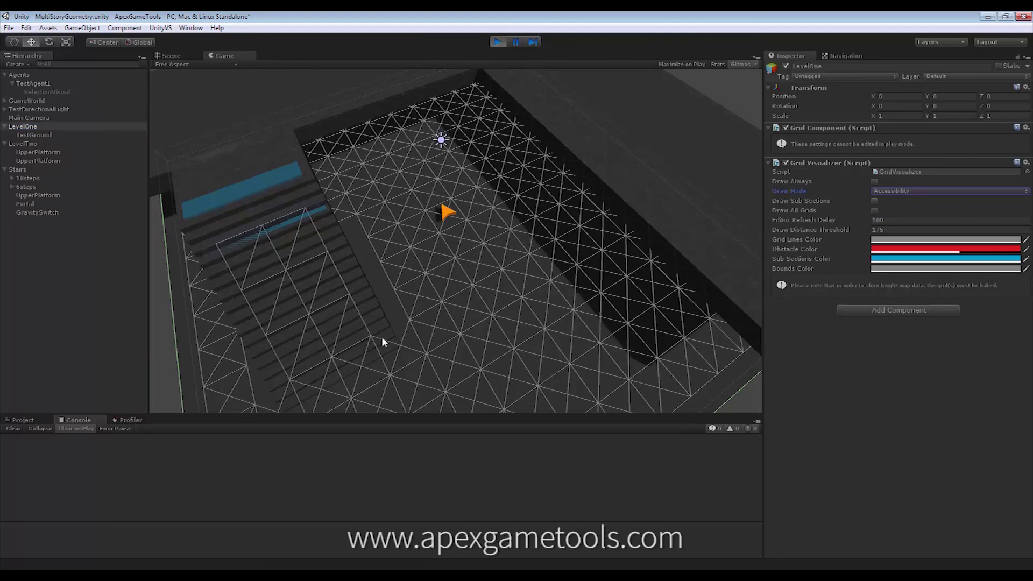
- Switch to the Scene view and orbit toward the unwalkable gap beneath the staircase
click(171, 56)
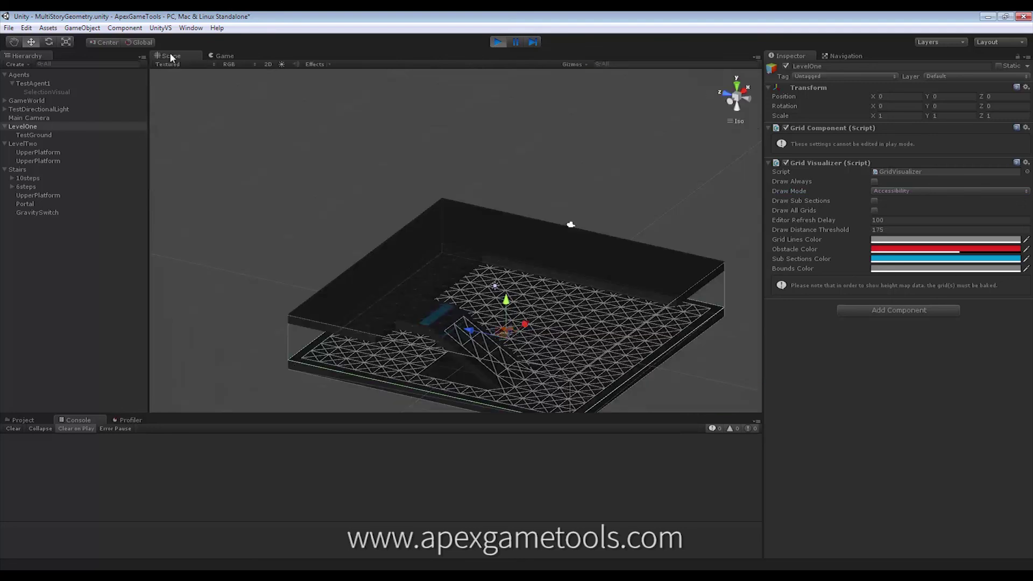
alt+drag(417, 307, 523, 310)
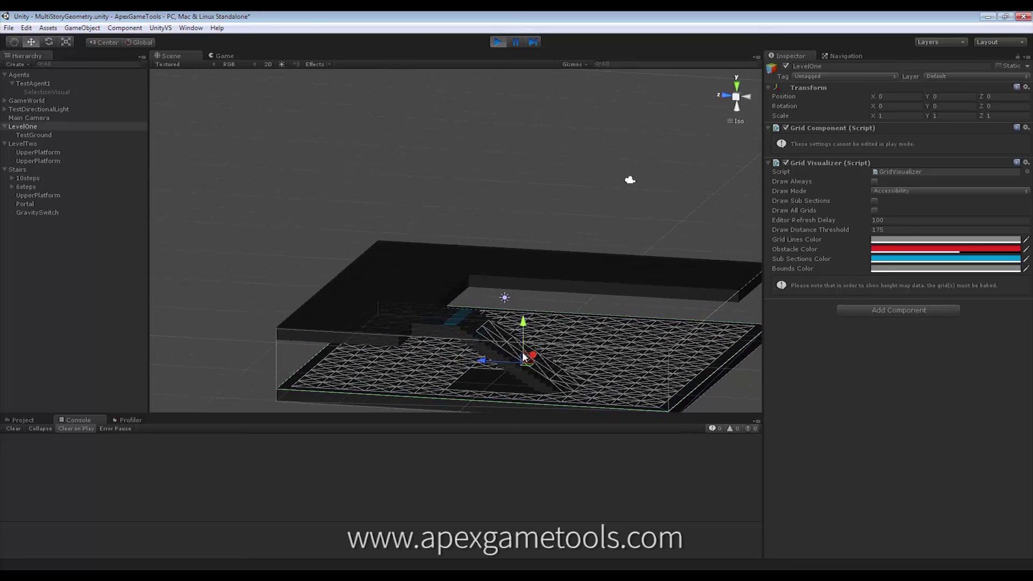